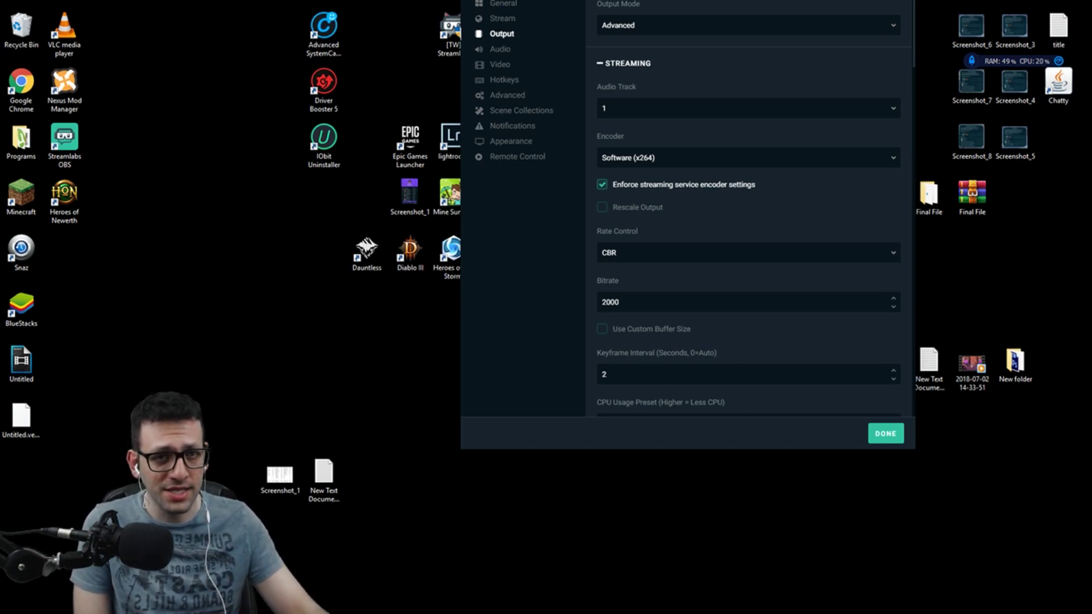
# Examine the streaming output settings, from the encoder and rate control down to the bitrate, keyframe interval and x264 options.
pyautogui.moveTo(750, 0); pyautogui.dragTo(750, 21)
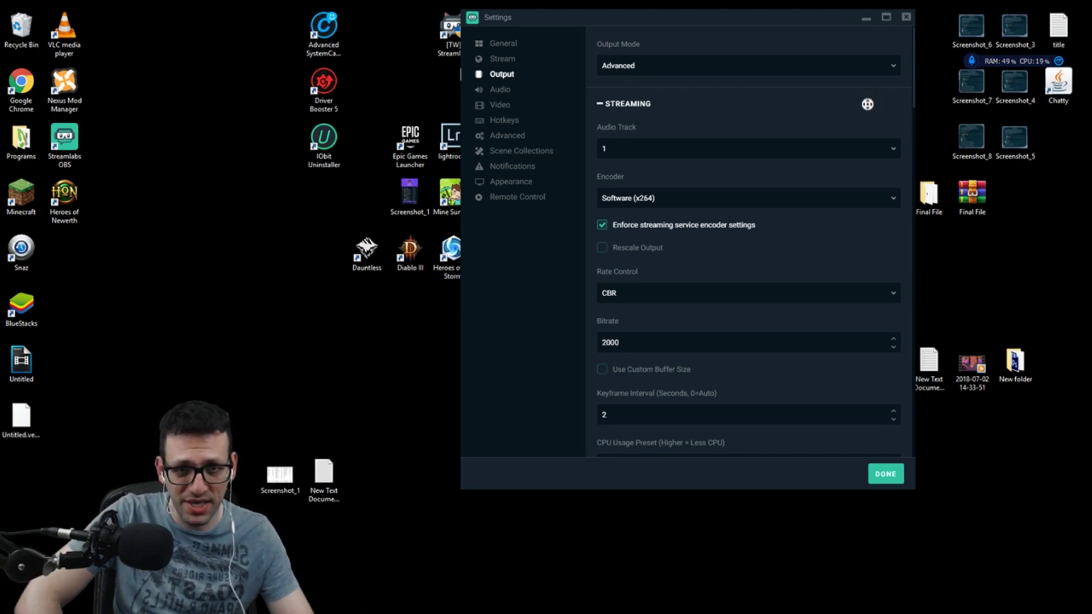
pyautogui.scroll(-2, 867, 108)
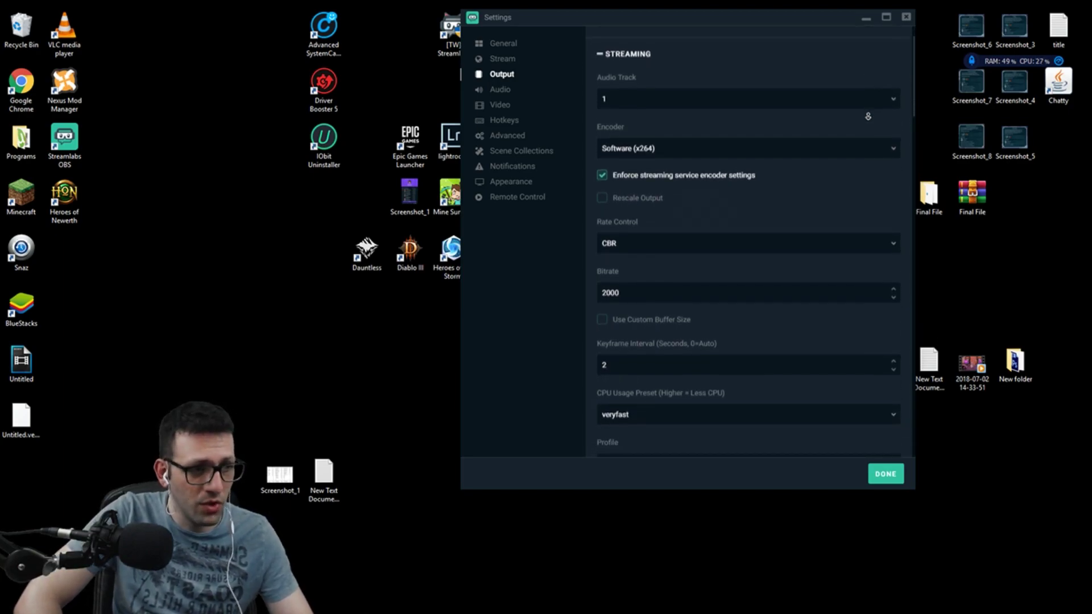
pyautogui.scroll(-2, 868, 116)
pyautogui.scroll(-2, 869, 116)
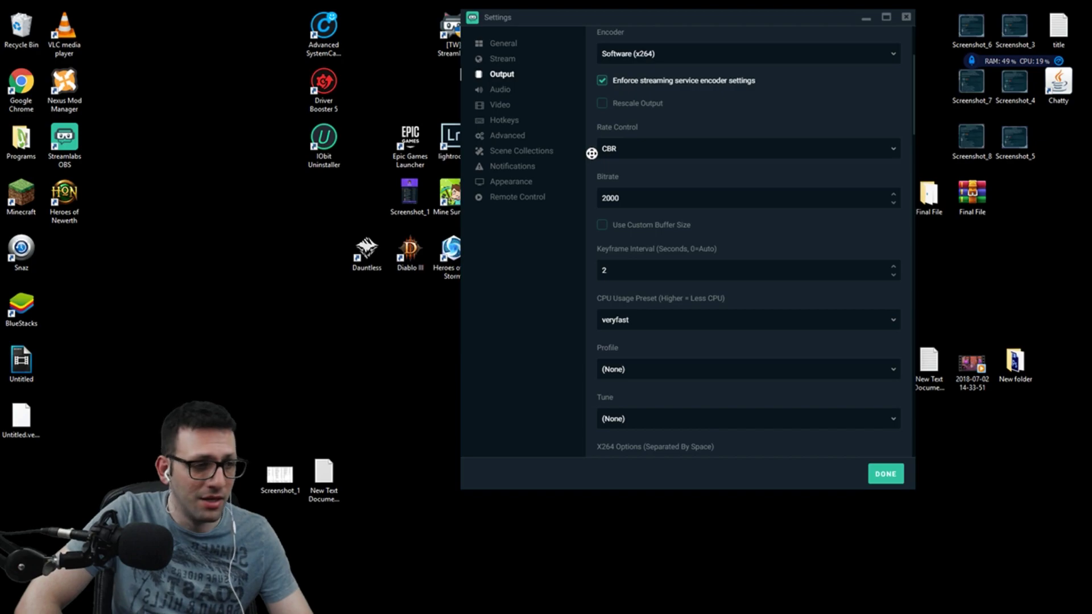
pyautogui.scroll(-1, 591, 165)
pyautogui.scroll(-1, 592, 167)
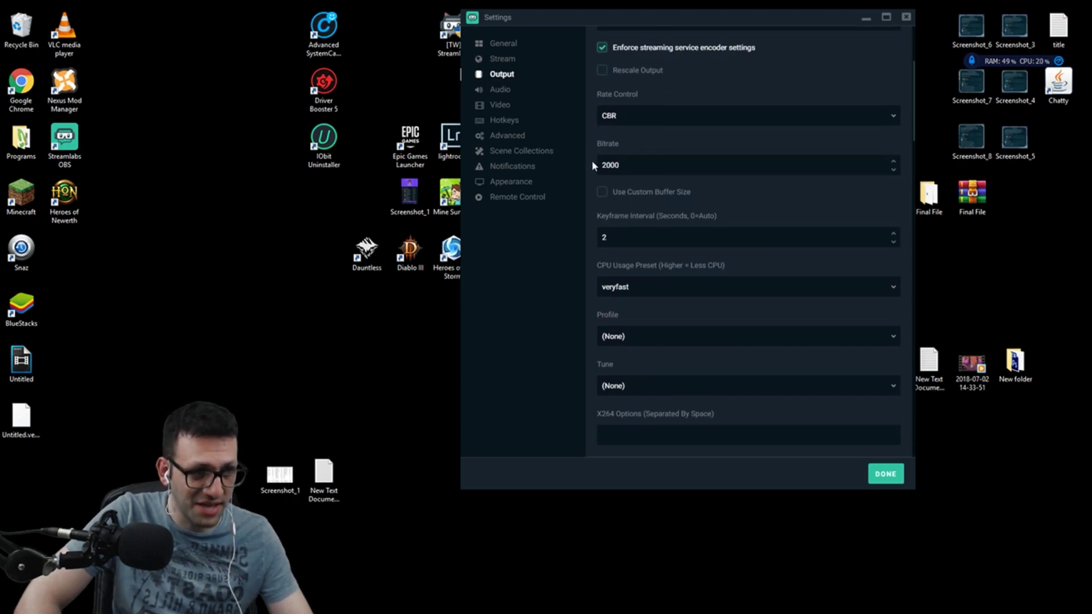
pyautogui.middleClick(593, 161)
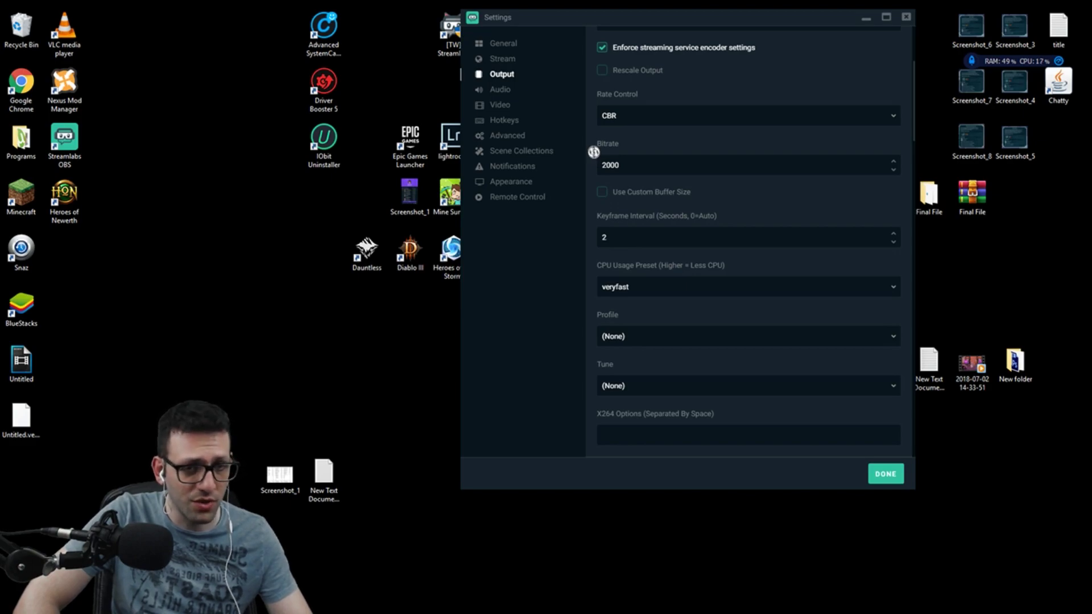
pyautogui.scroll(-1, 594, 169)
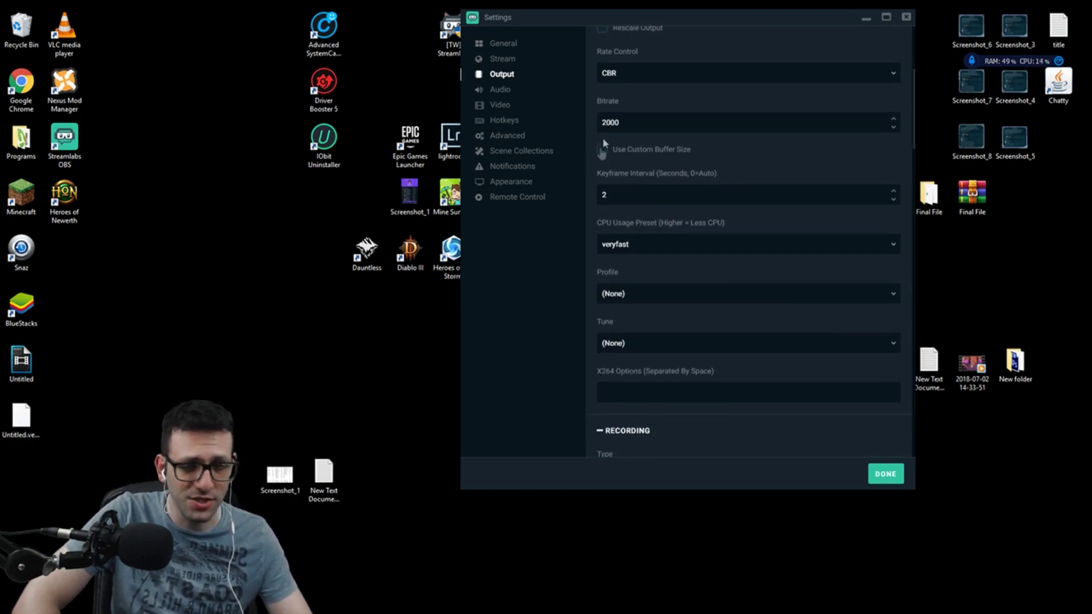
pyautogui.moveTo(626, 122); pyautogui.dragTo(593, 127)
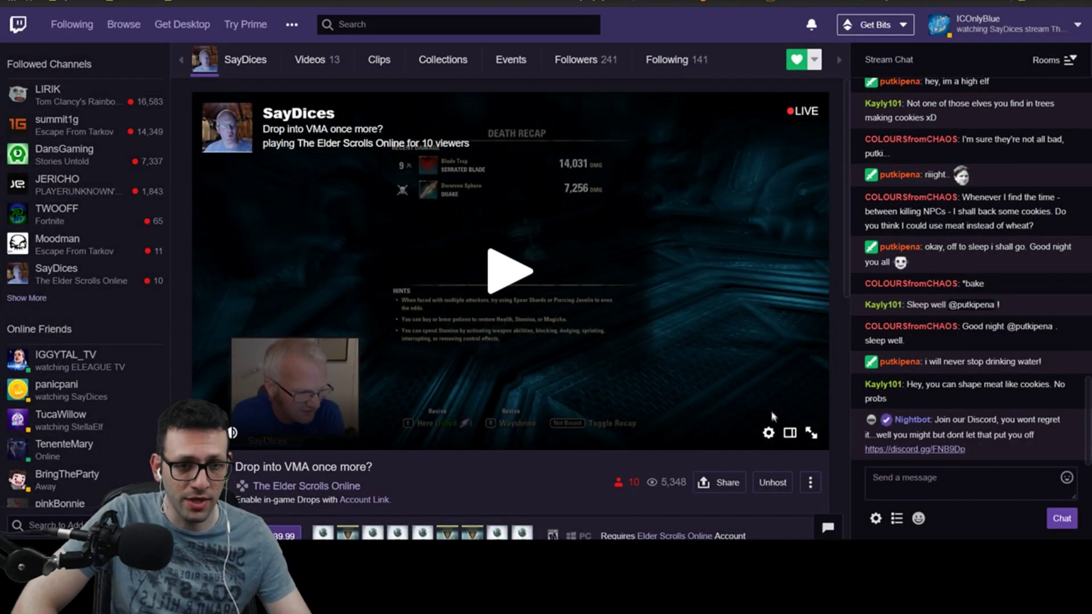
# Switch to the Twitch channel page in the browser and check the video player's quality options.
pyautogui.click(769, 433)
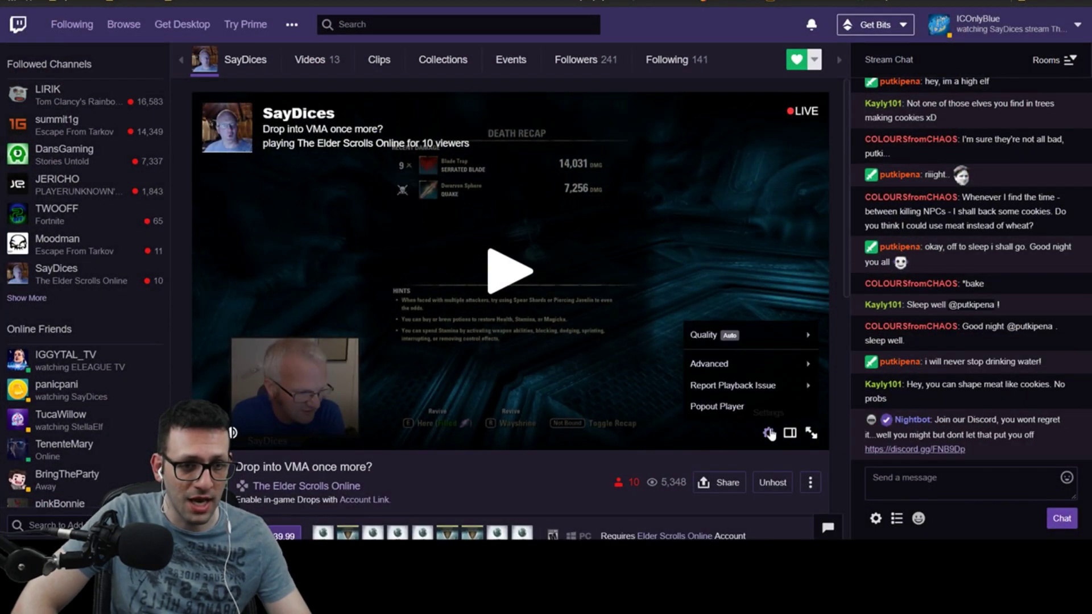
pyautogui.click(740, 335)
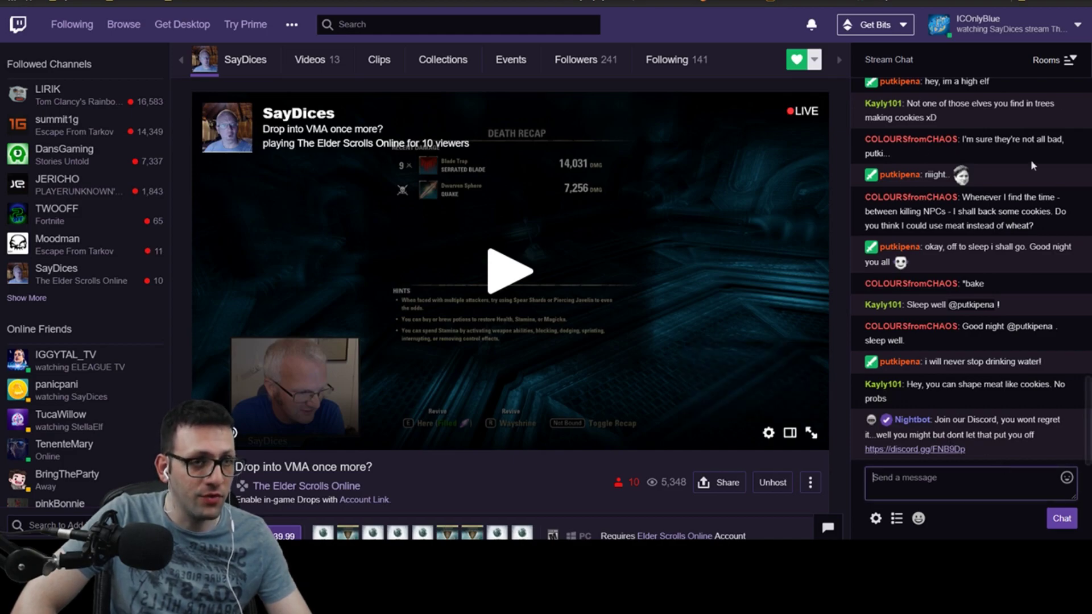
pyautogui.click(769, 433)
pyautogui.click(740, 335)
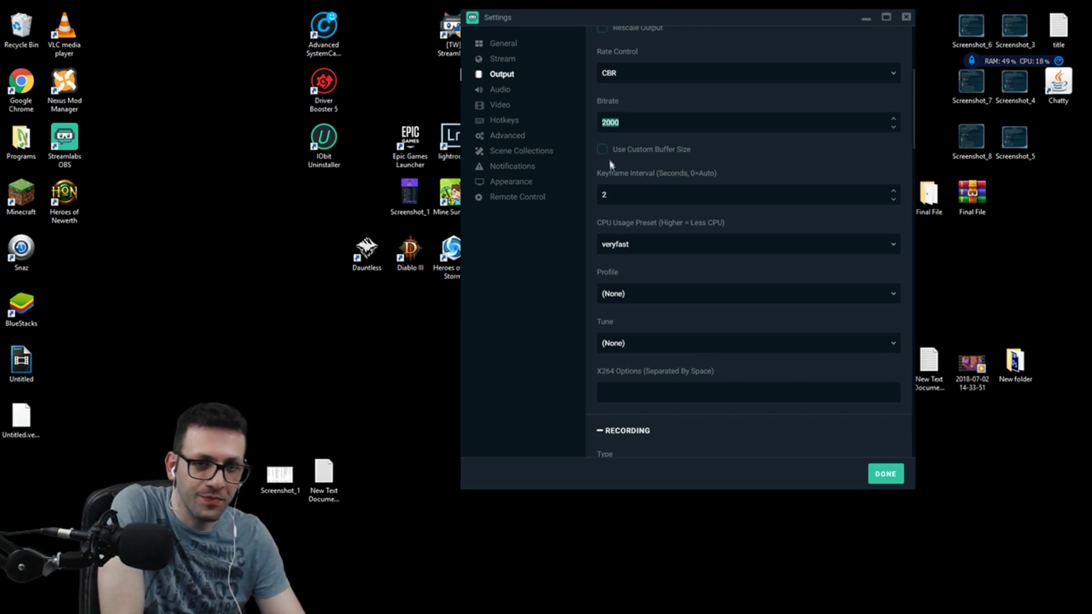
# In the Streamlabs OBS streaming settings, review the CPU usage preset choices and set the x264 profile to baseline.
pyautogui.click(619, 190)
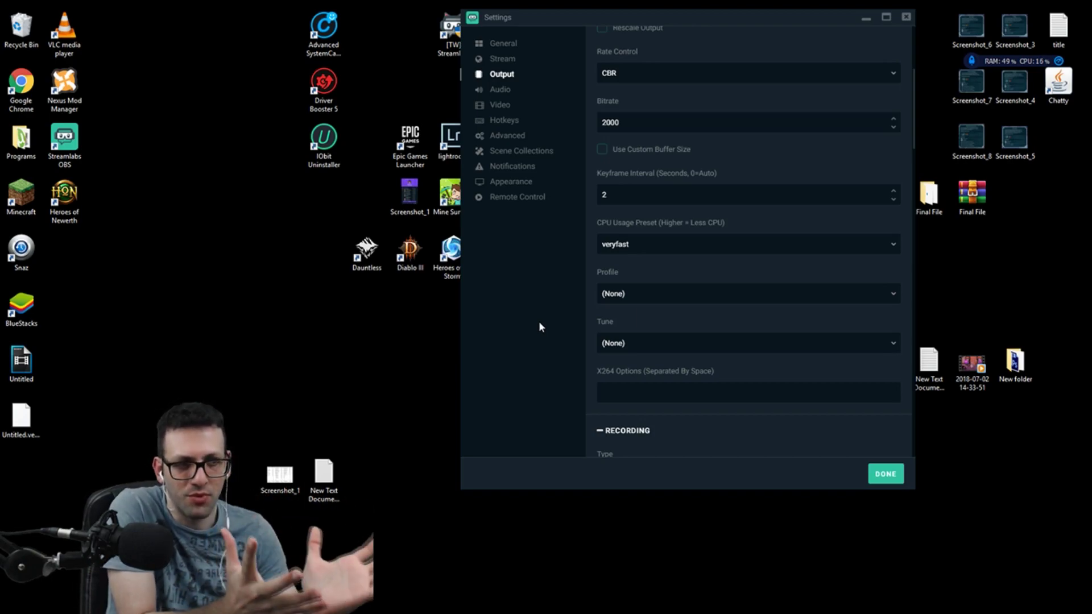
pyautogui.click(630, 258)
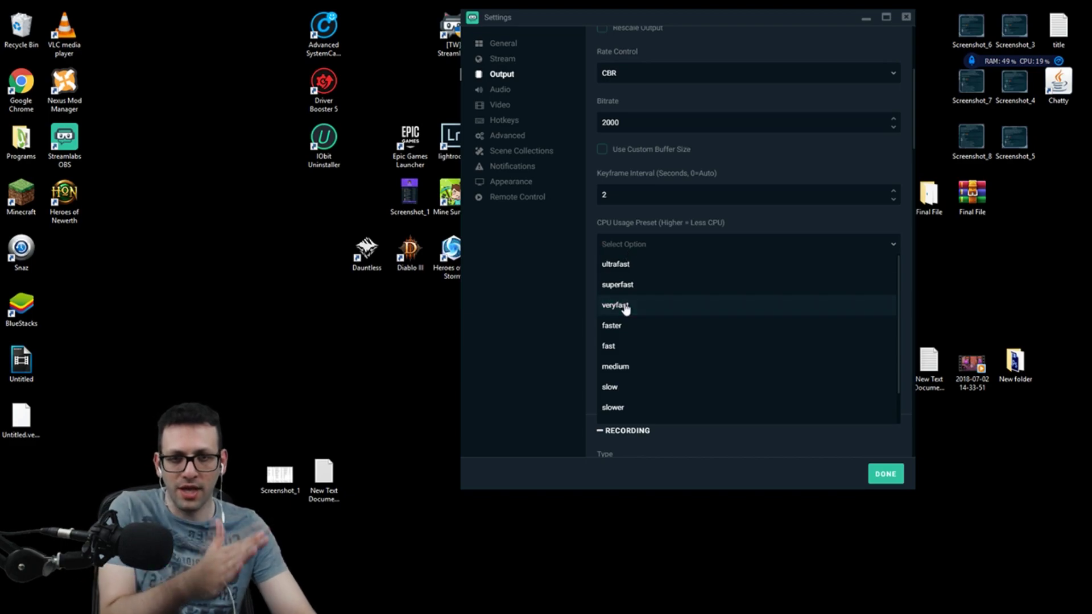
pyautogui.click(541, 329)
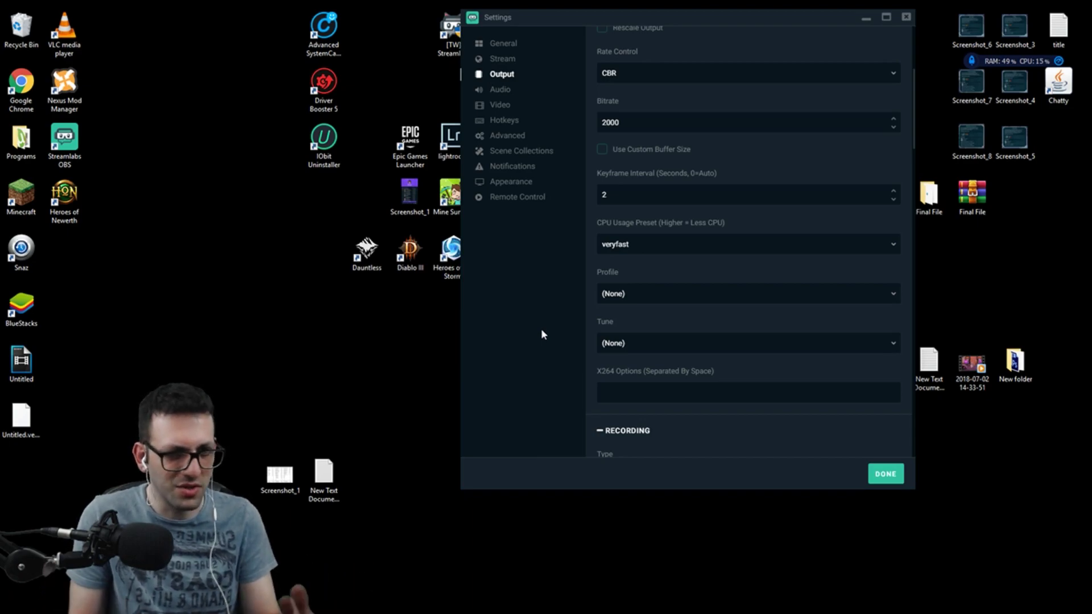
pyautogui.click(616, 296)
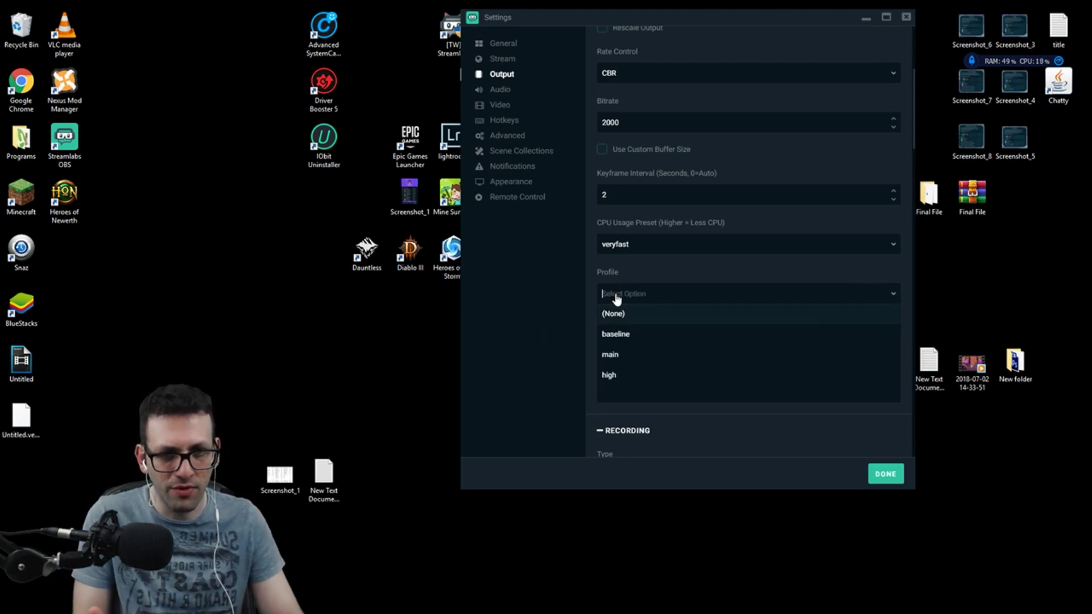
pyautogui.click(622, 340)
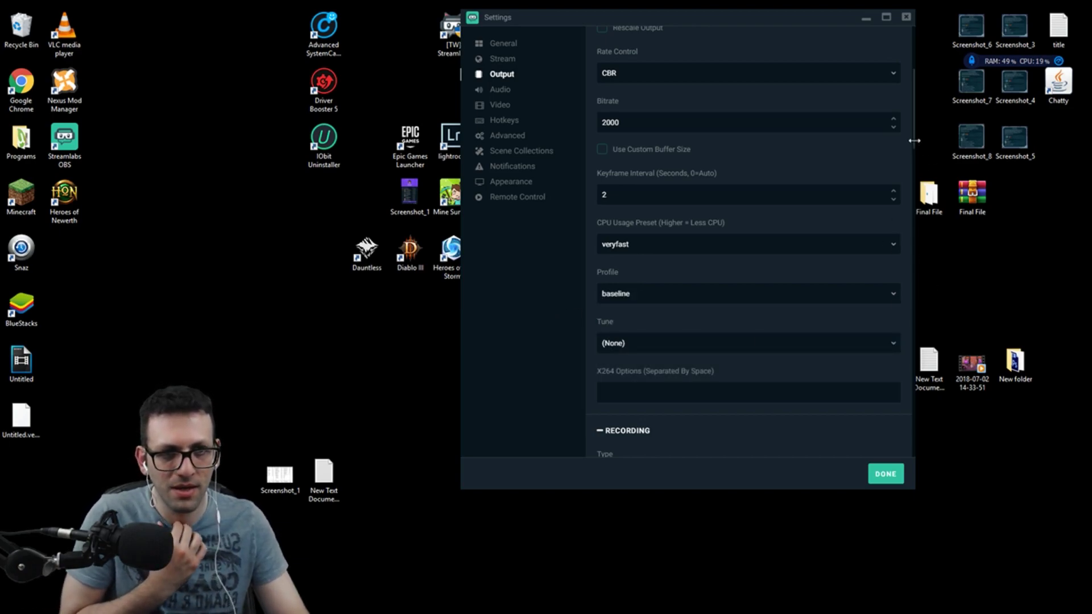
pyautogui.scroll(-3, 653, 321)
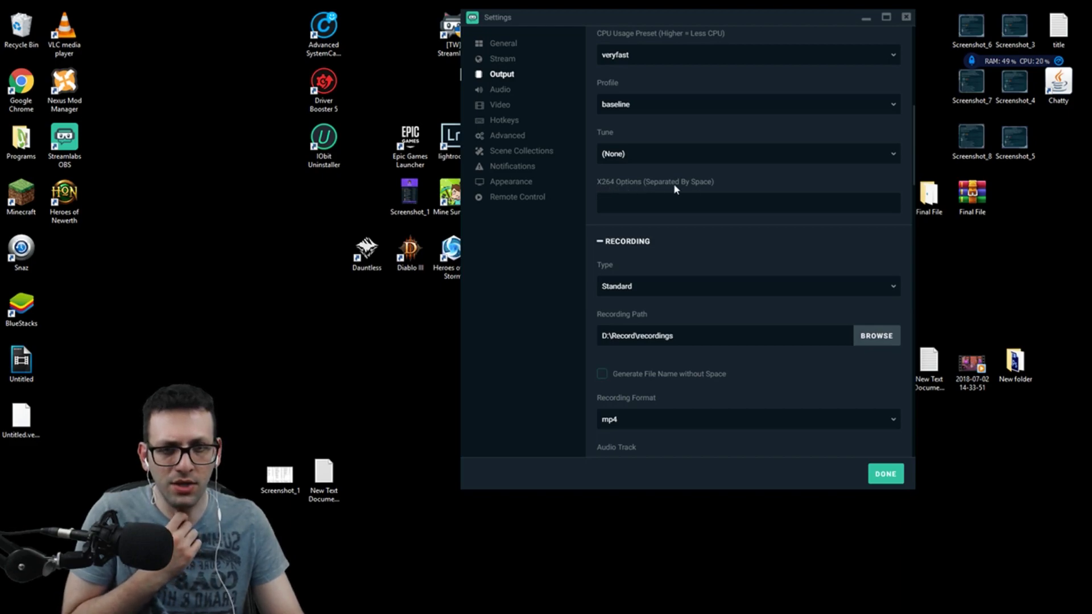
pyautogui.scroll(3, 664, 199)
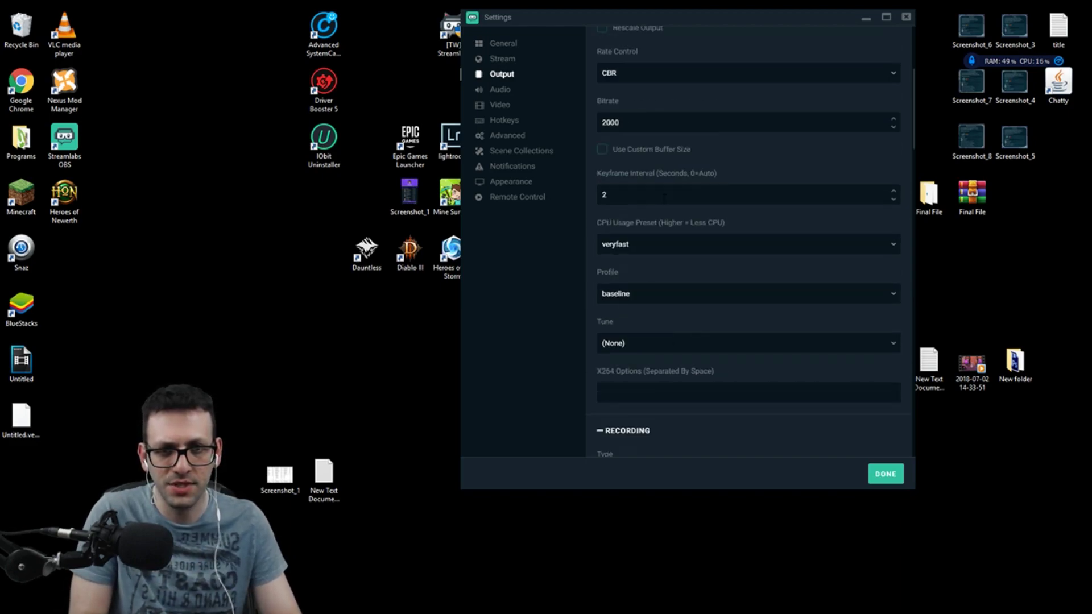
# Switch the streaming encoder to NVENC and set its bitrate to 2000.
pyautogui.scroll(3, 663, 202)
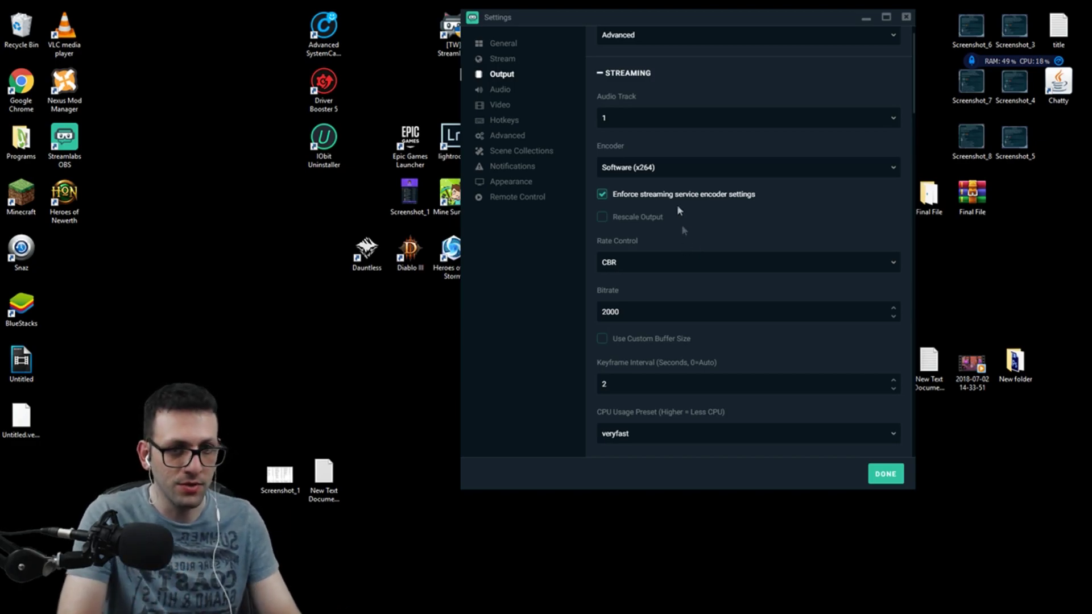
pyautogui.click(656, 172)
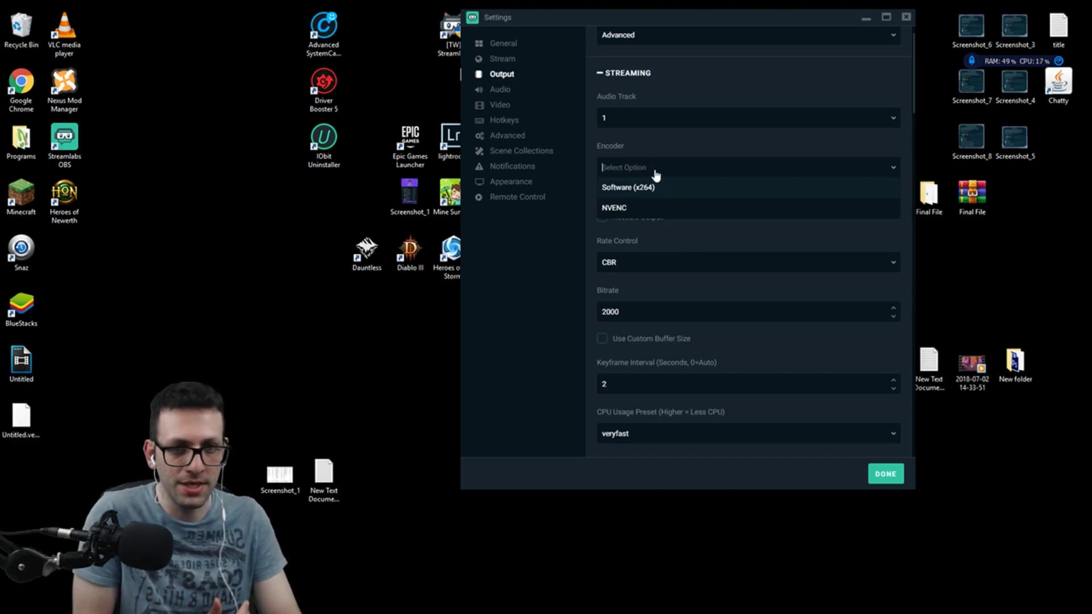
pyautogui.click(631, 208)
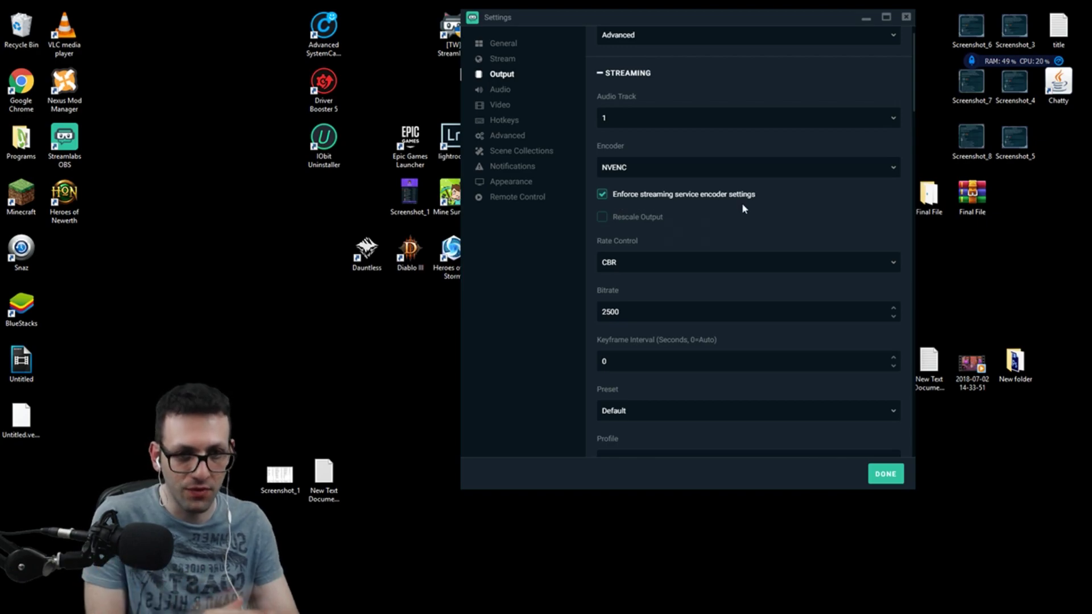
pyautogui.write('0')
# Set the streaming keyframe interval to 2 seconds and the NVENC preset to High Quality.
pyautogui.scroll(-3, 715, 272)
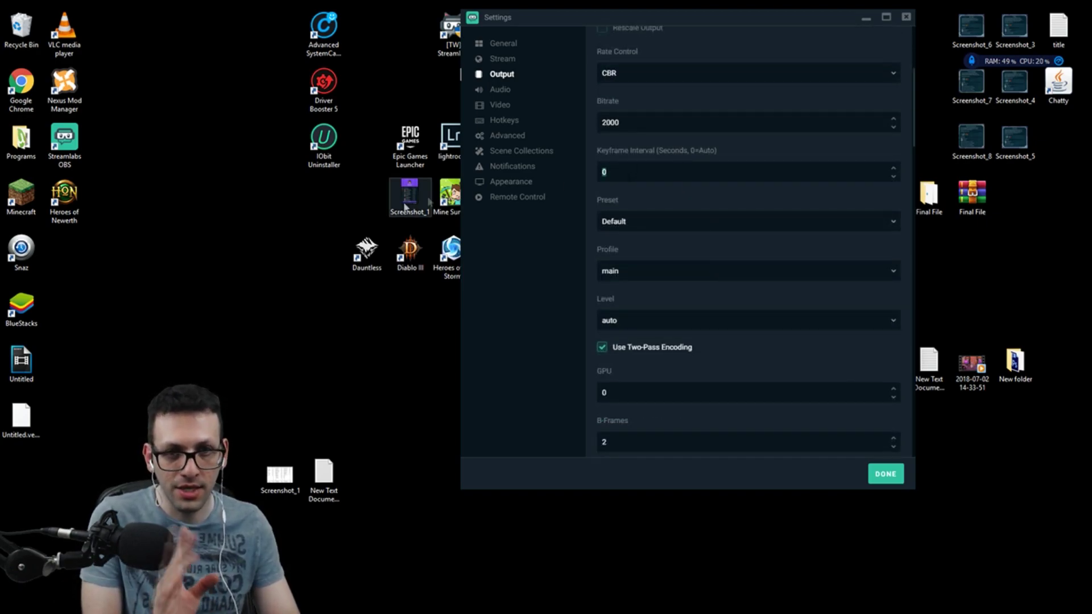
pyautogui.write('2')
pyautogui.click(629, 227)
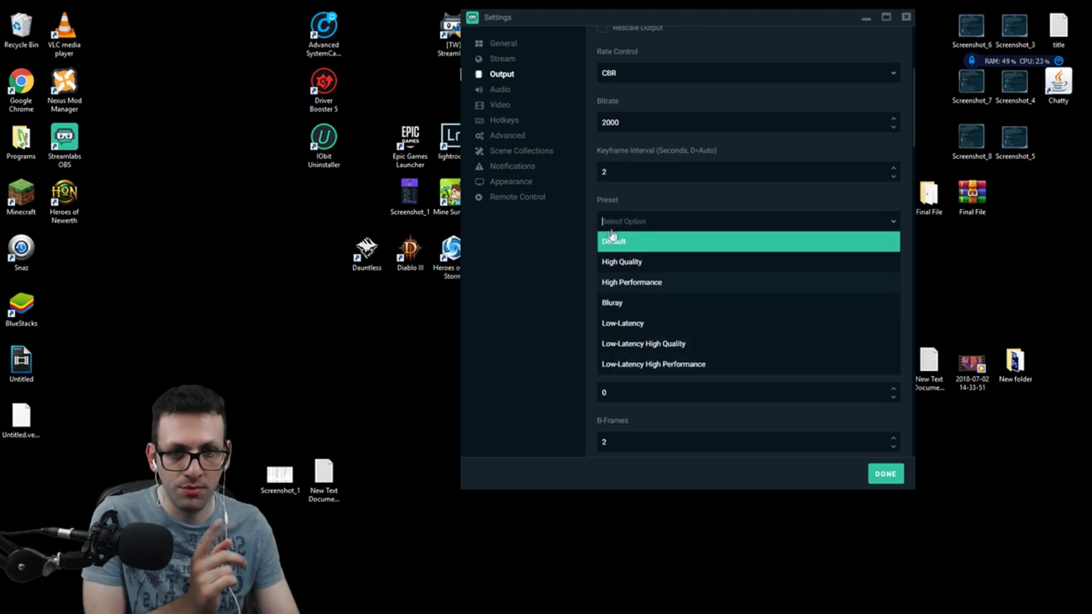
pyautogui.click(627, 263)
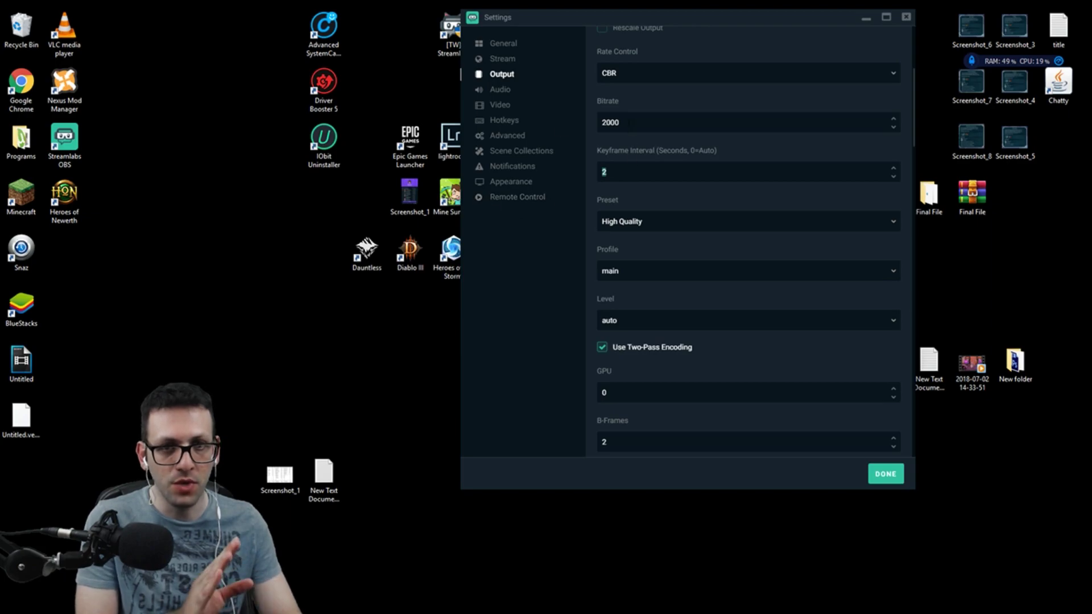
pyautogui.doubleClick(610, 122)
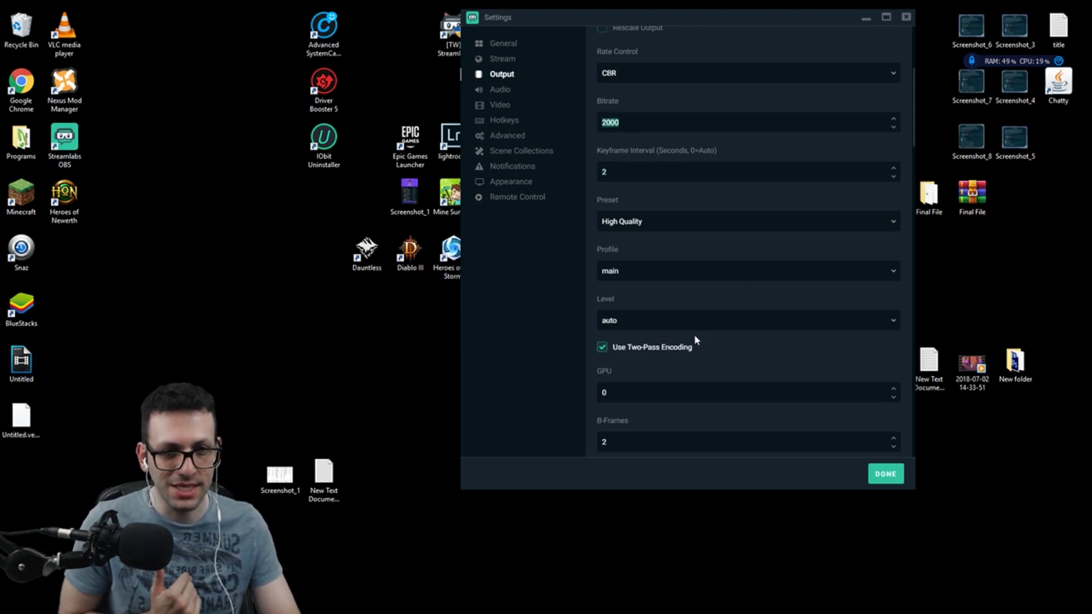
# Examine the recording settings, including path, format, audio track, encoder, output resolution, bitrate, keyframe interval, preset and profile.
pyautogui.scroll(-3, 694, 333)
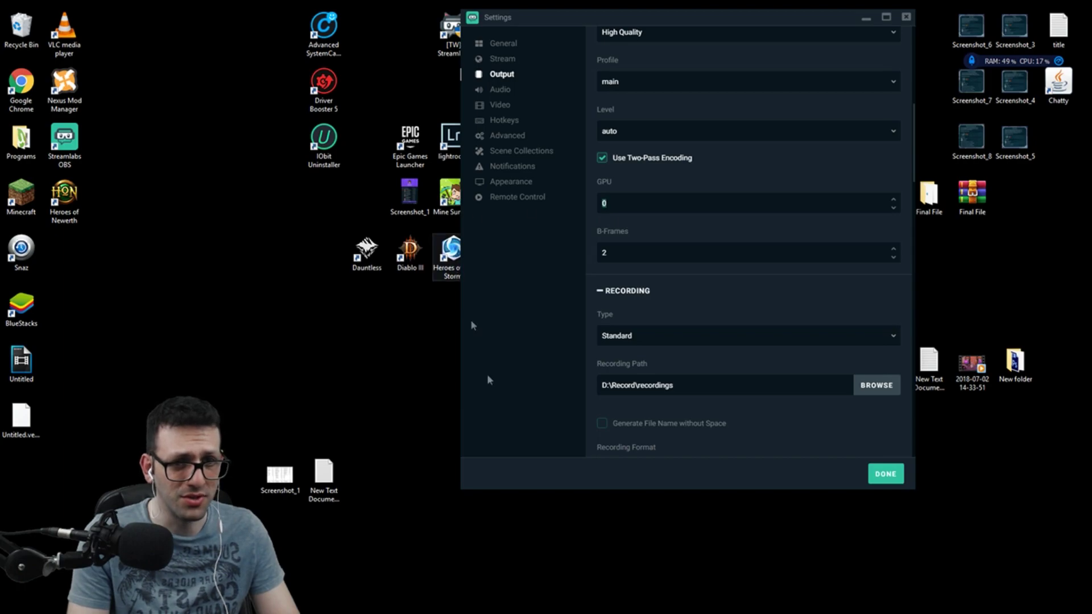
pyautogui.click(745, 300)
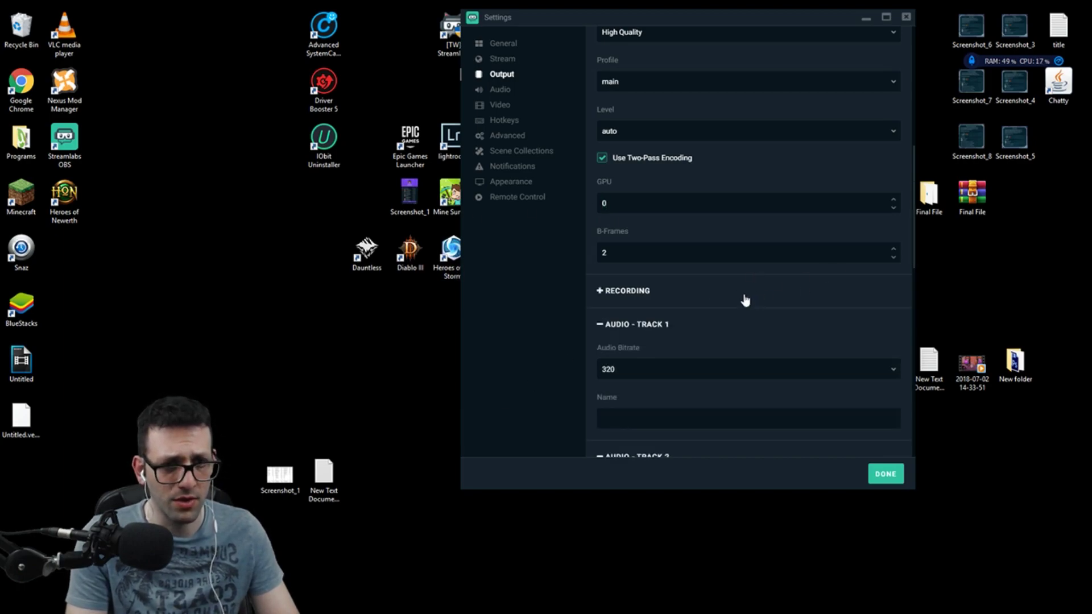
pyautogui.click(738, 300)
pyautogui.scroll(-3, 709, 300)
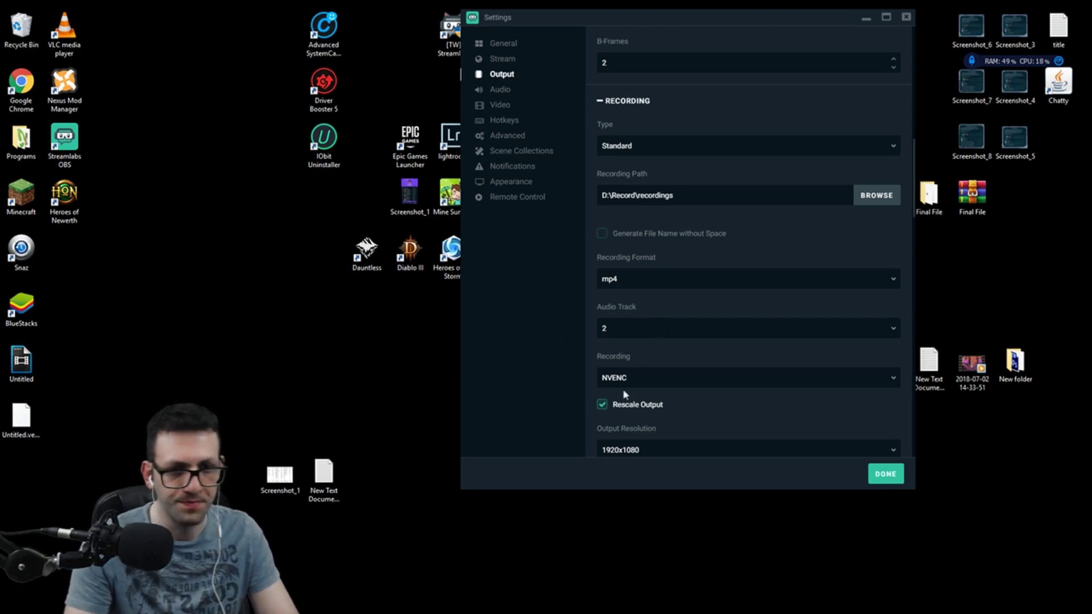
pyautogui.scroll(-3, 624, 382)
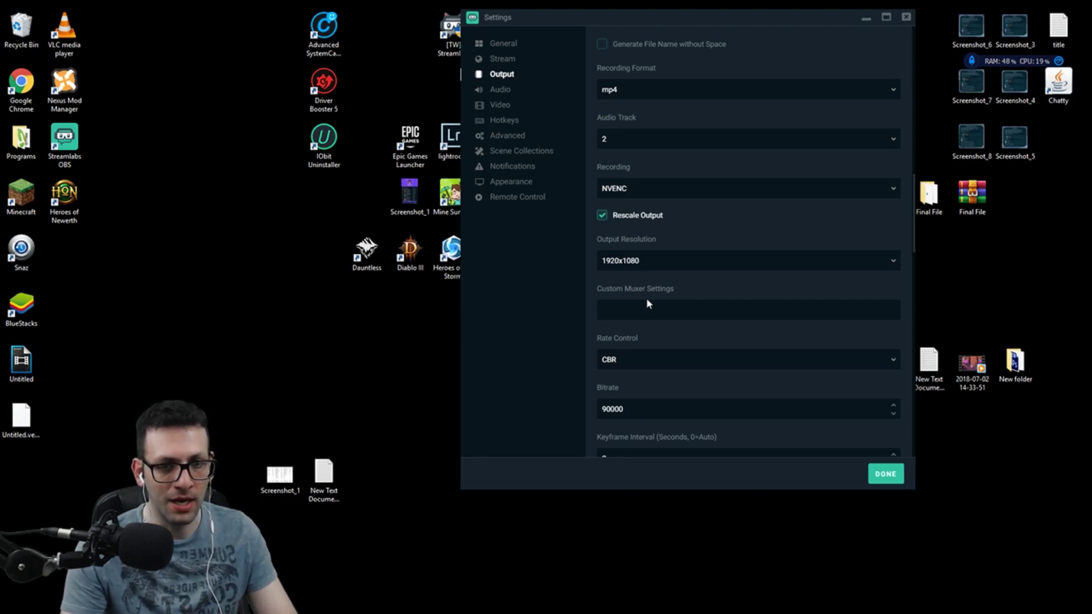
pyautogui.scroll(-3, 647, 298)
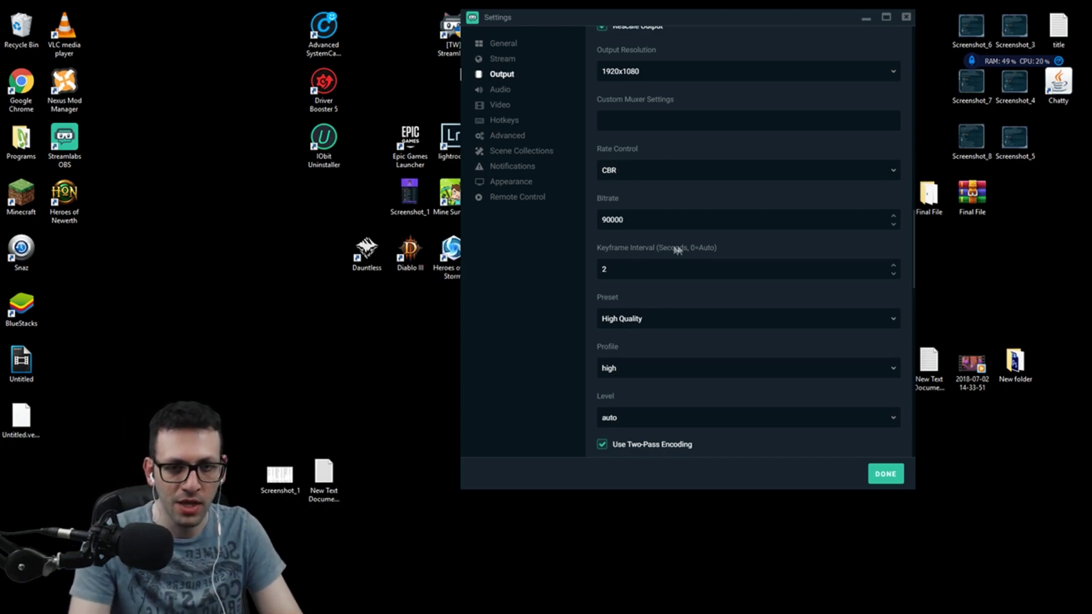
pyautogui.doubleClick(599, 227)
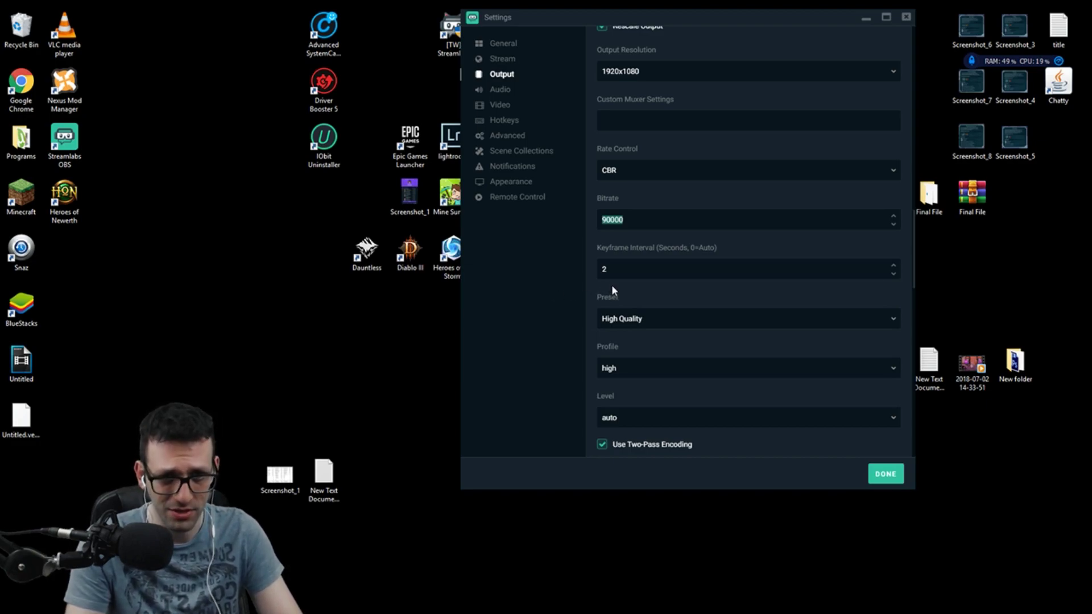
pyautogui.click(649, 257)
pyautogui.hotkey('ctrl', 'a')
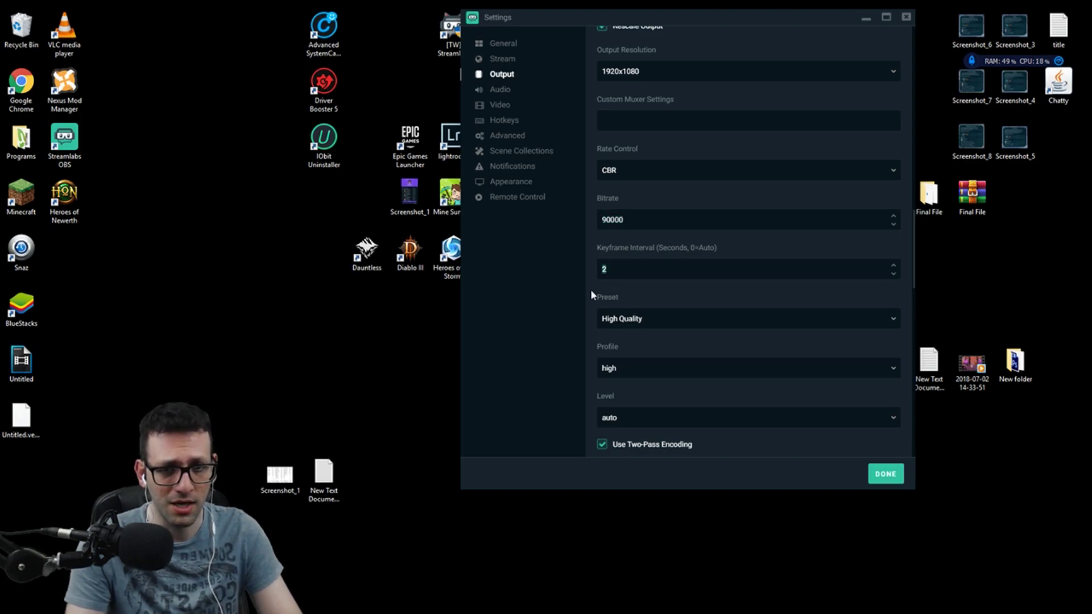
pyautogui.scroll(-3, 599, 289)
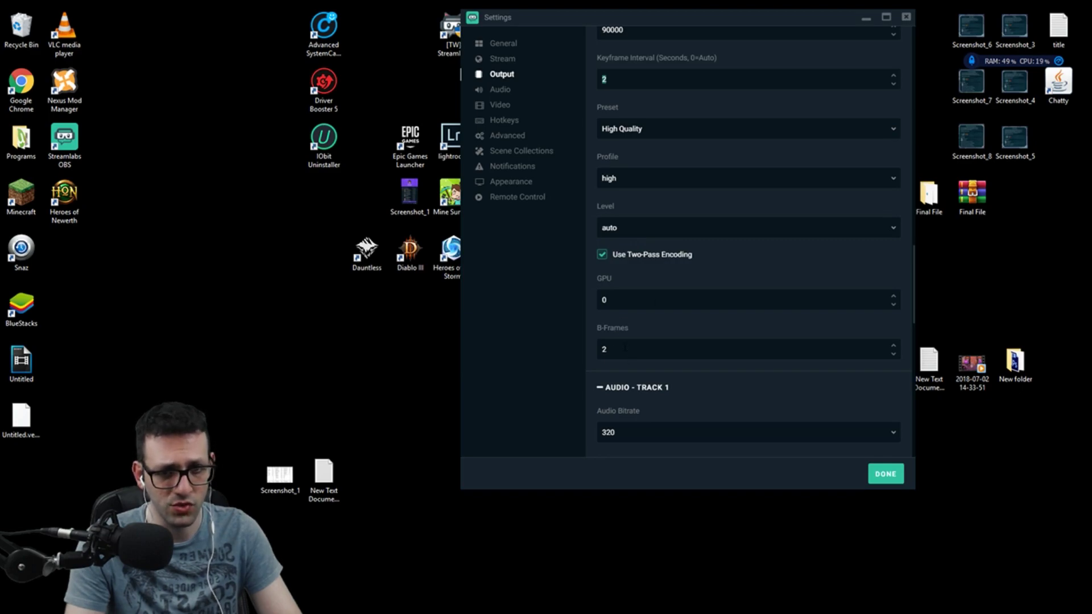
# Review the audio bitrates of all six audio tracks and the bitrate choices available for track 1.
pyautogui.scroll(-3, 625, 347)
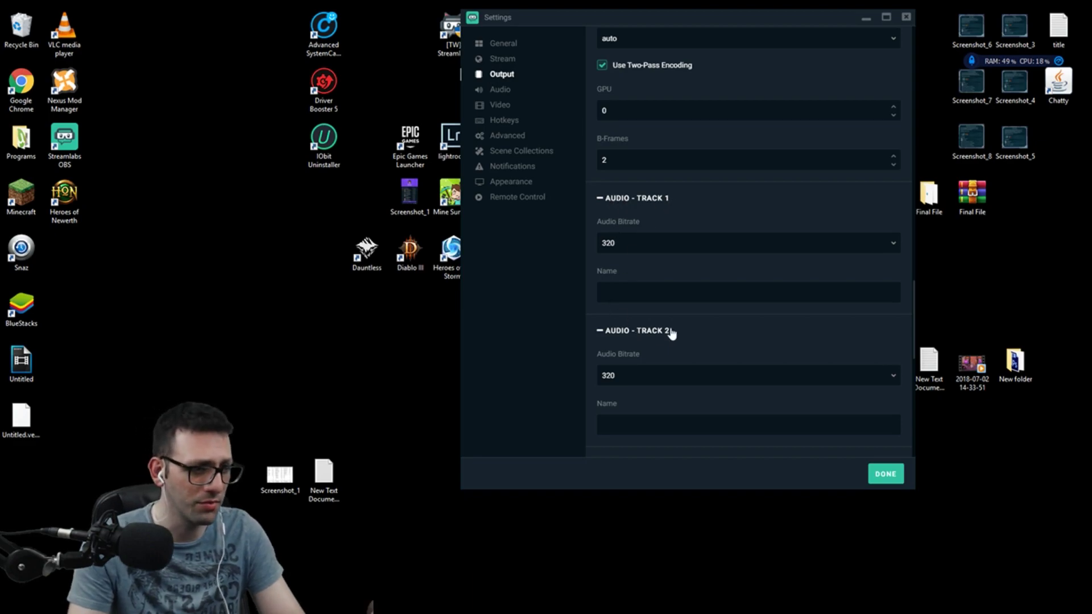
pyautogui.click(640, 244)
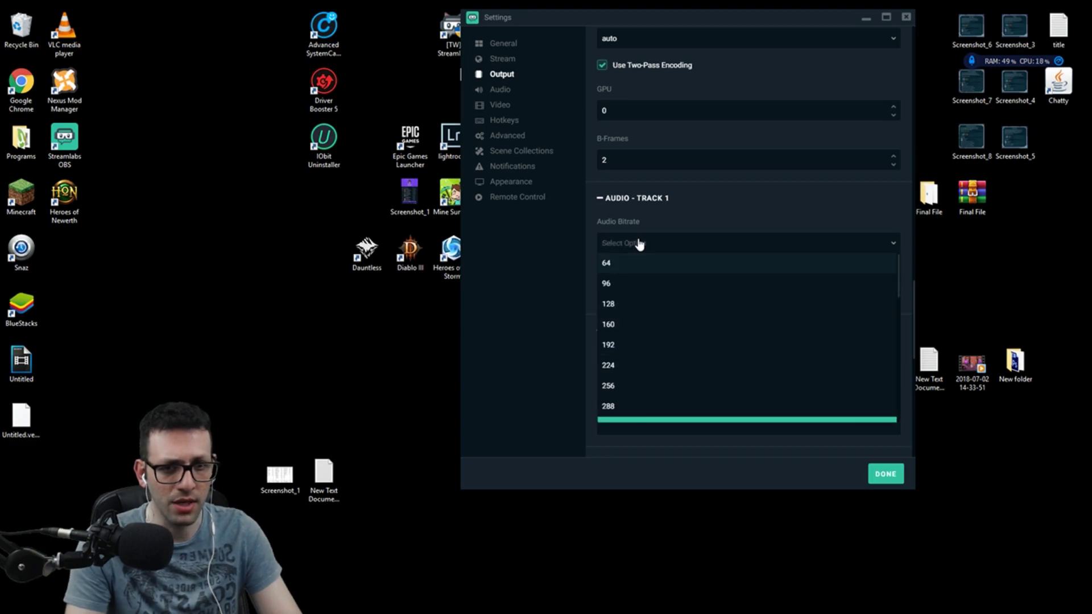
pyautogui.click(561, 276)
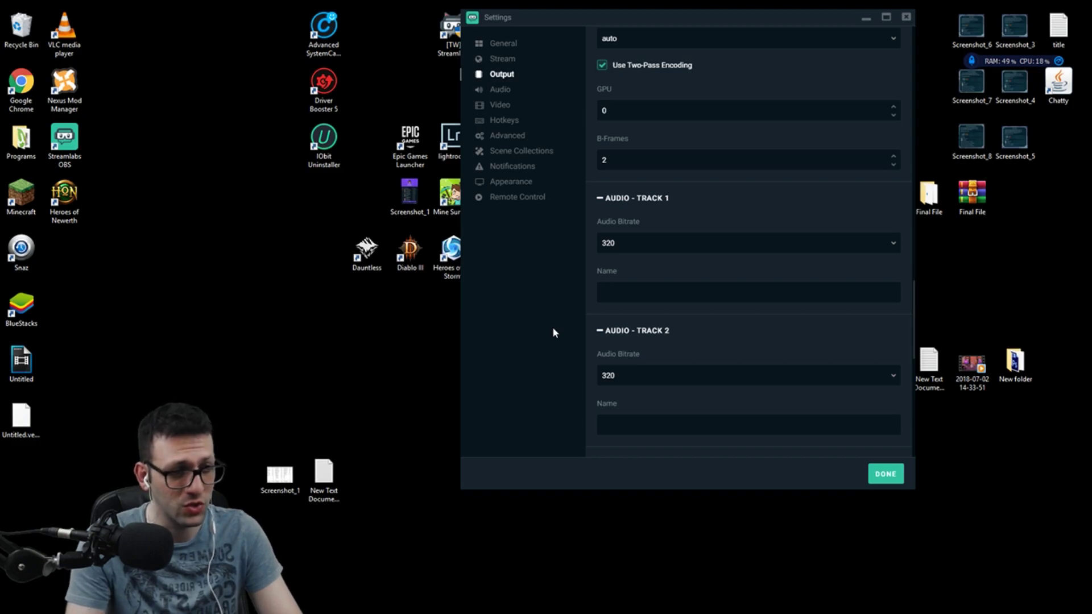
pyautogui.click(612, 249)
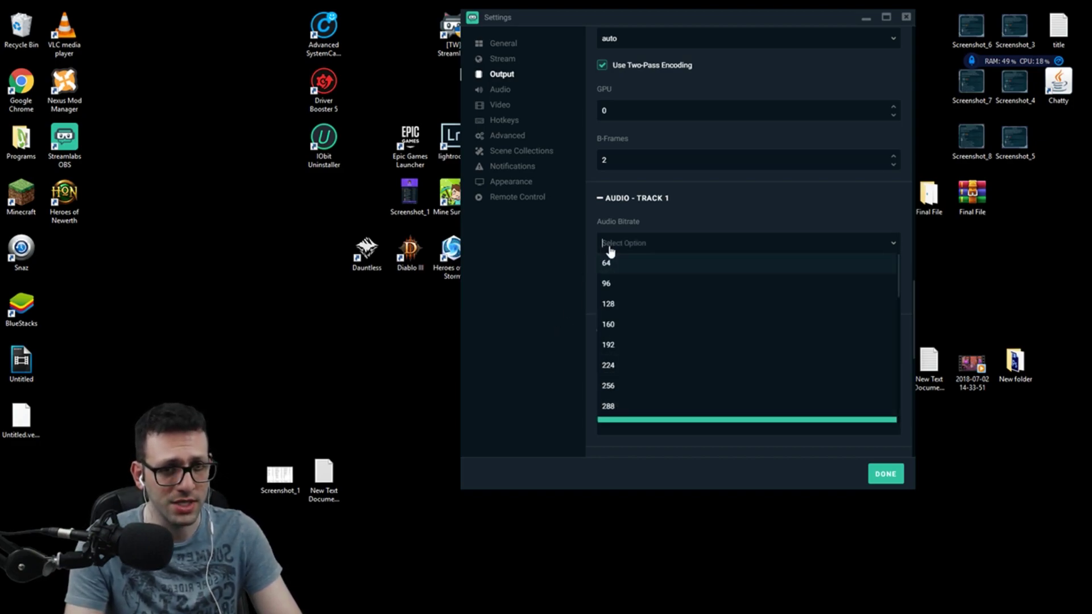
pyautogui.click(533, 342)
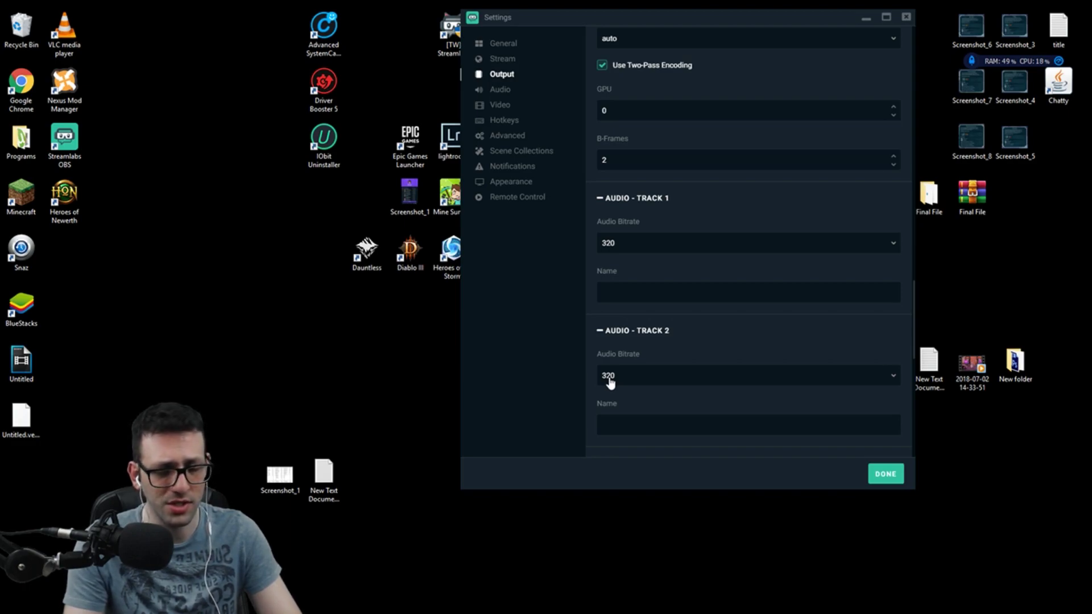
pyautogui.scroll(-3, 613, 336)
pyautogui.scroll(-5, 638, 297)
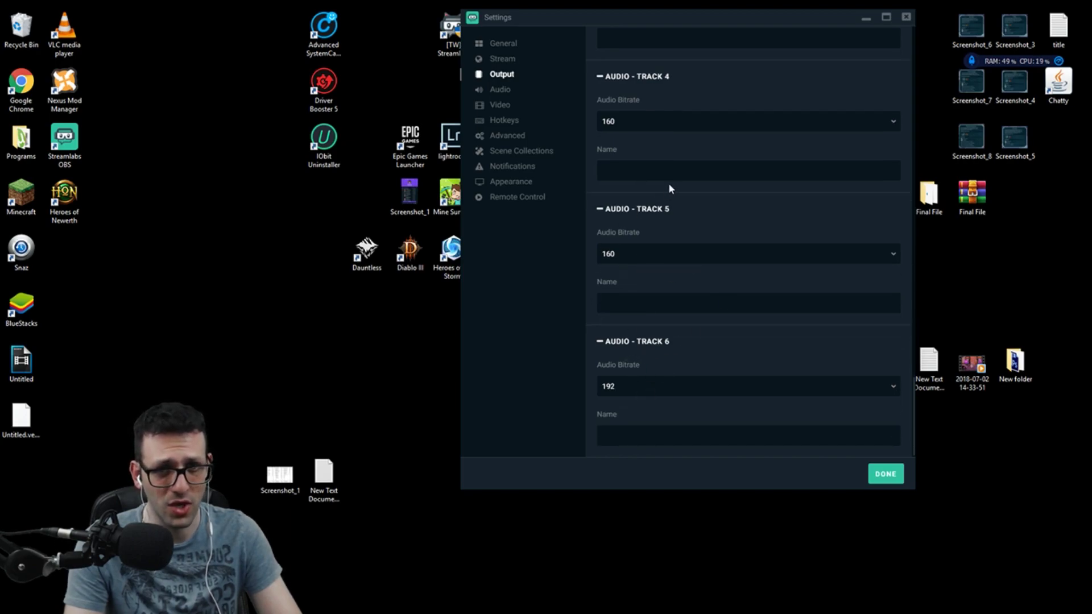
pyautogui.scroll(6, 668, 188)
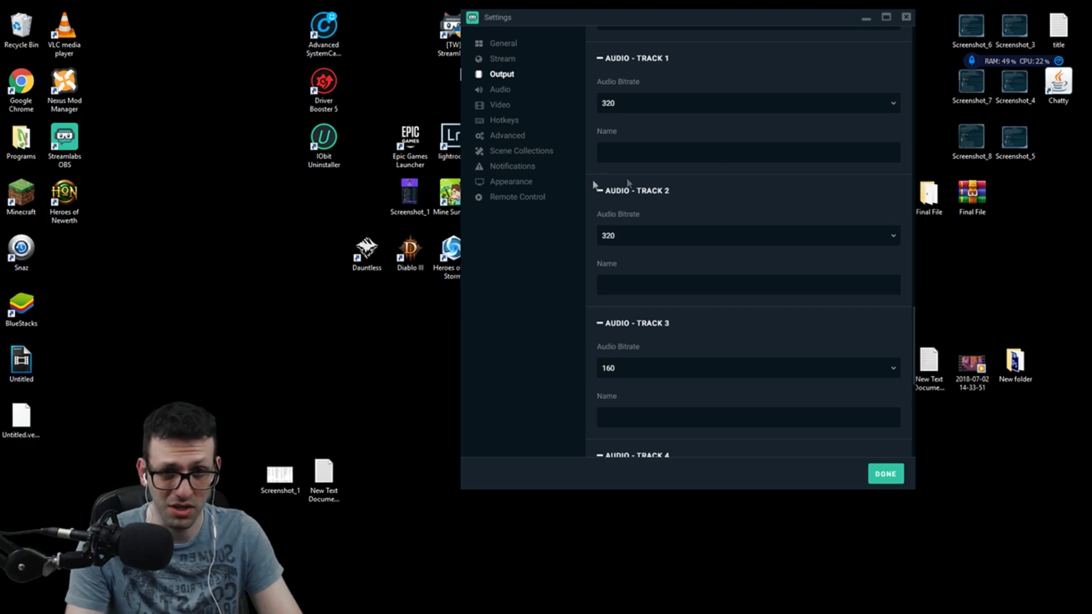